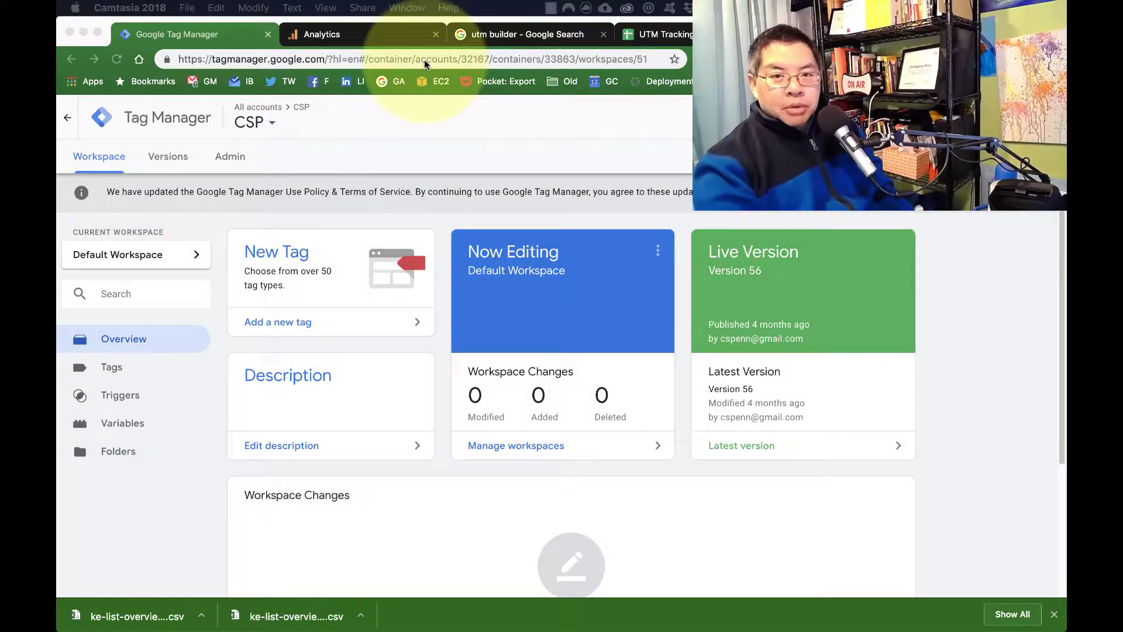
# - Inspect the UTM Tracking Sheet's utm_source in E3, utm_medium in F4 and the campaign formula in G4
pyautogui.click(656, 34)
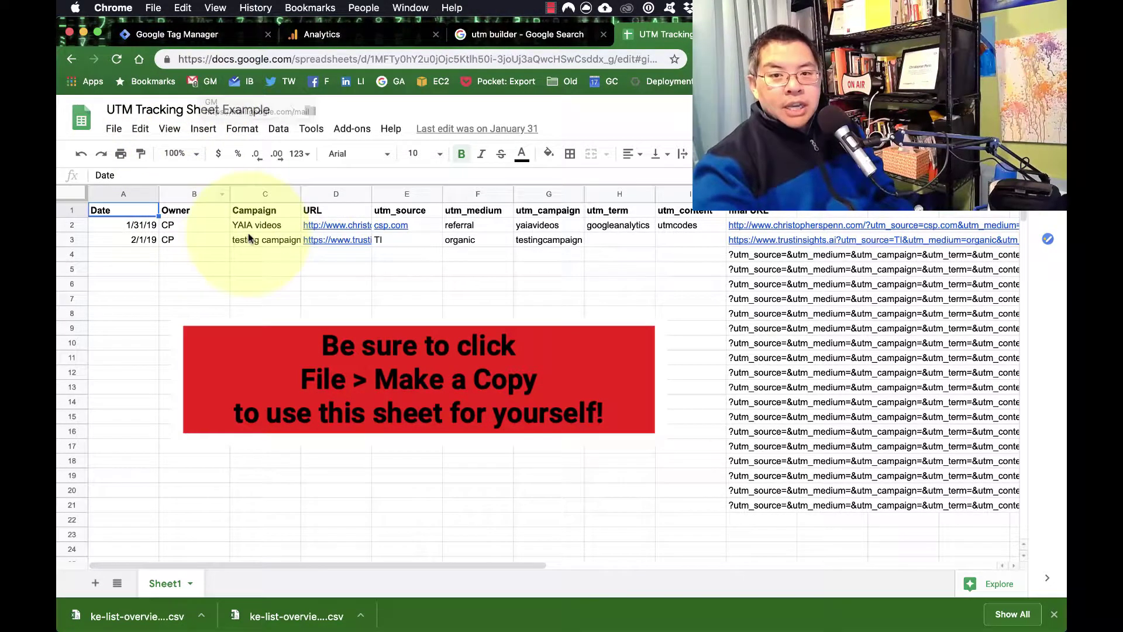
pyautogui.click(411, 237)
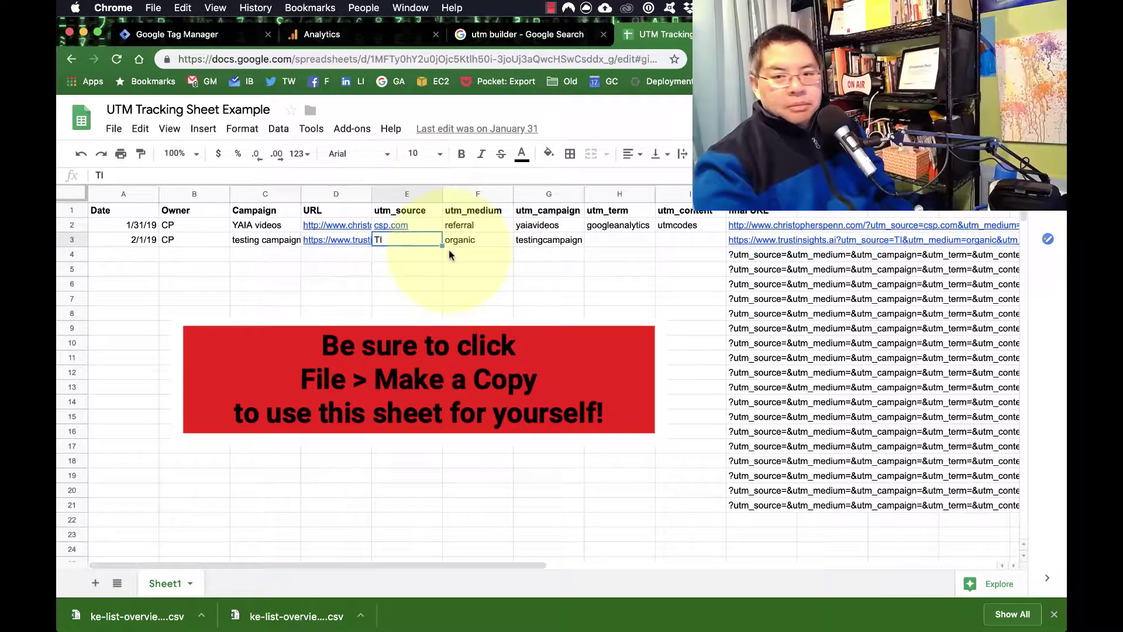
pyautogui.click(489, 253)
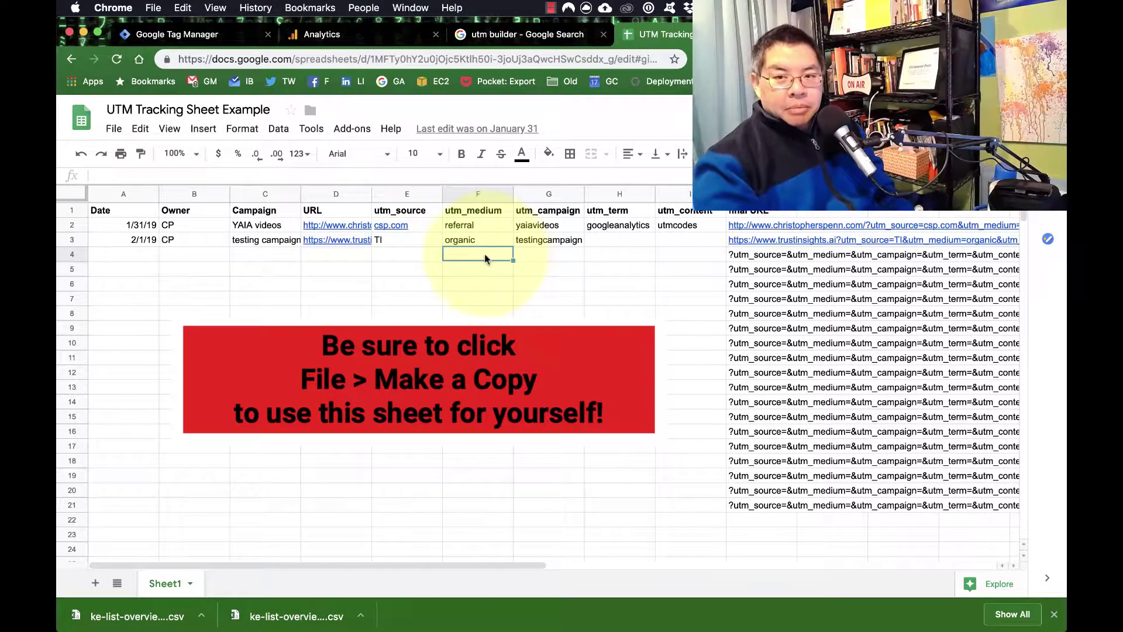
pyautogui.click(560, 254)
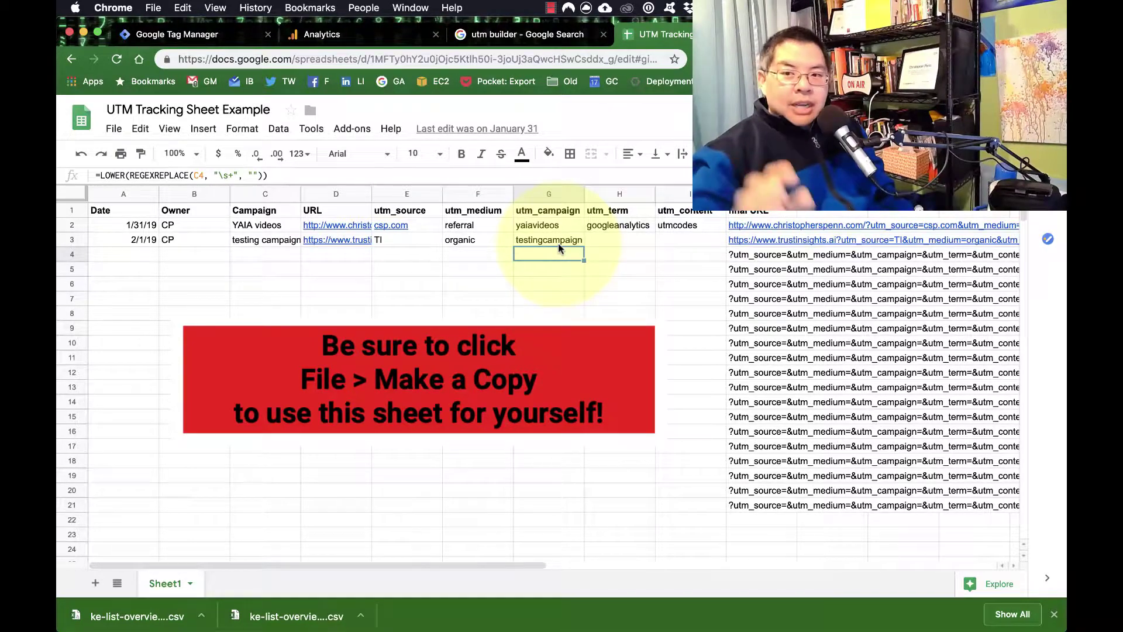
pyautogui.moveTo(760, 236)
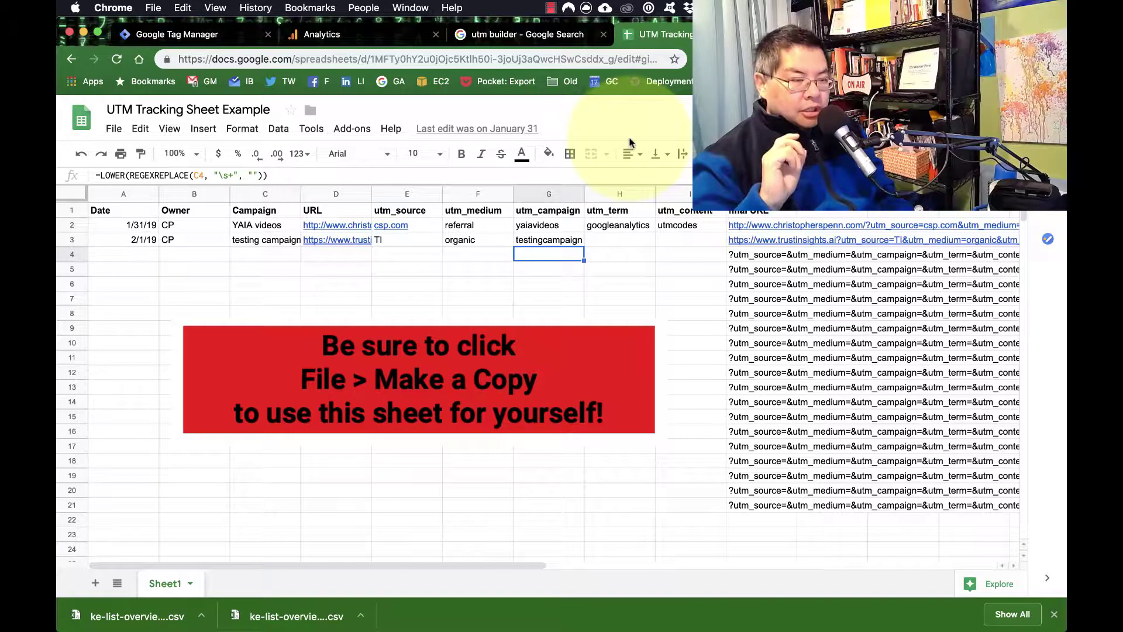
pyautogui.click(337, 41)
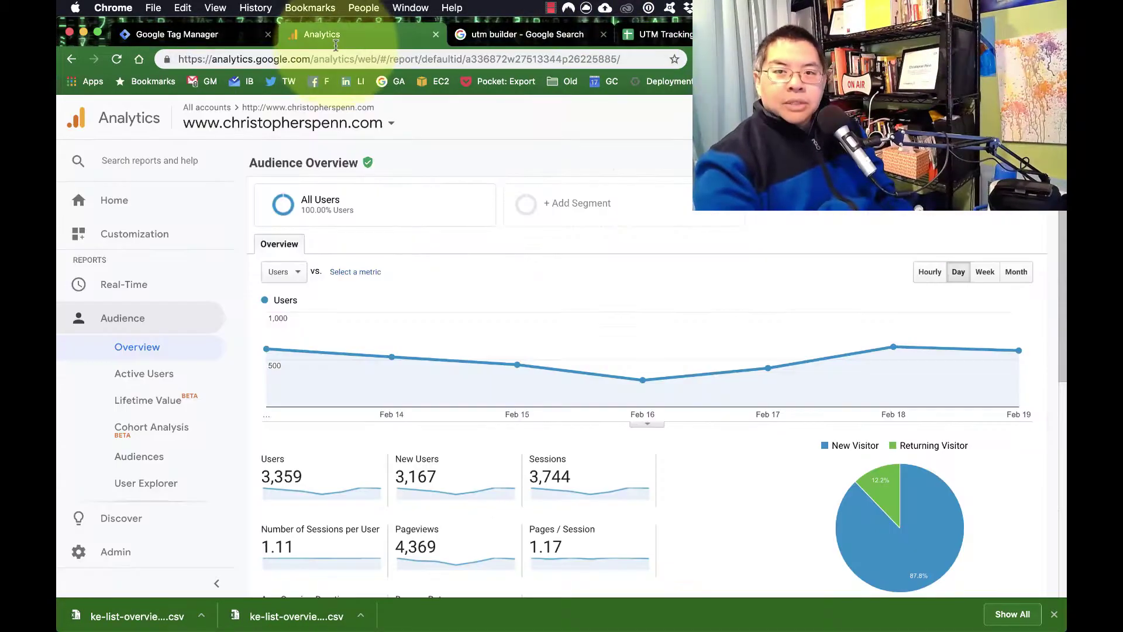
# - Open the Download PDF goal from the view's Goals list in Admin
pyautogui.click(125, 554)
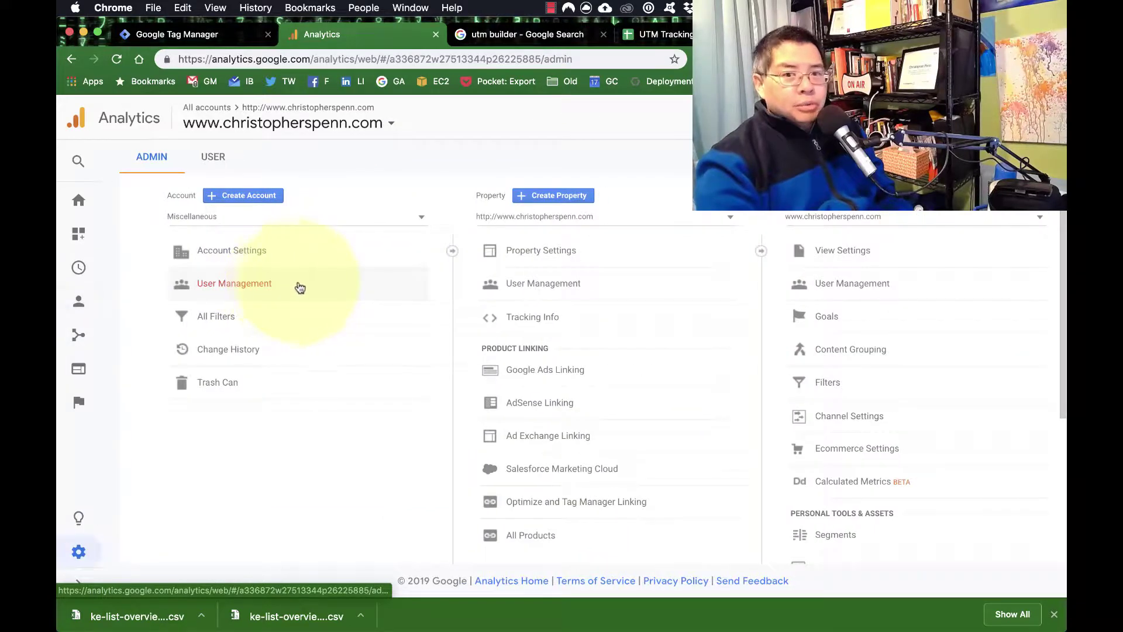
pyautogui.click(813, 327)
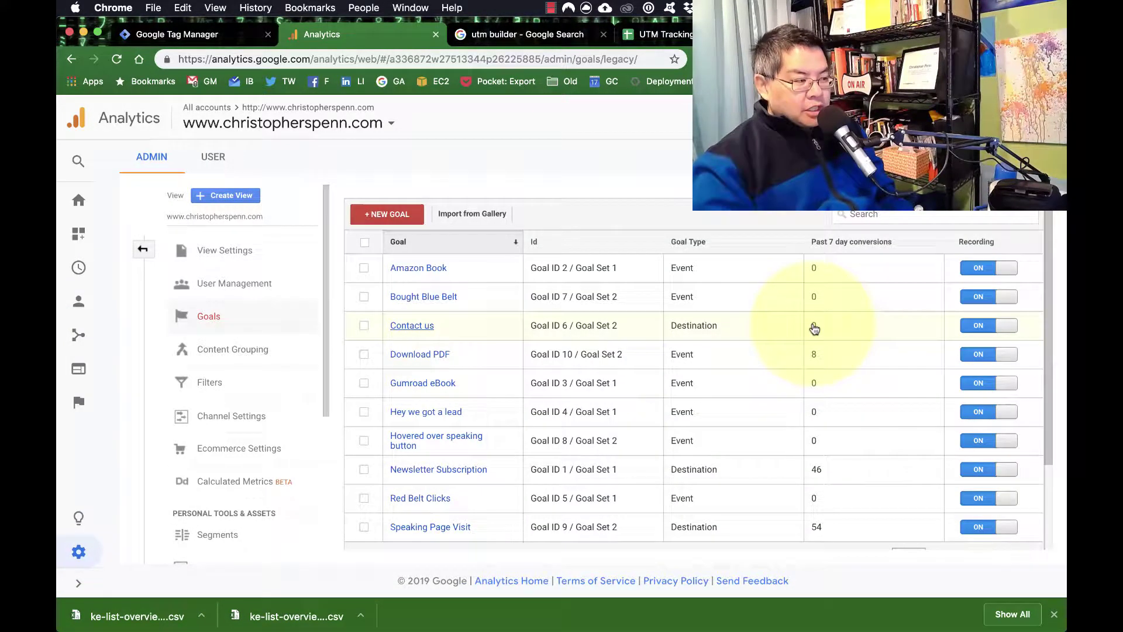
pyautogui.click(405, 354)
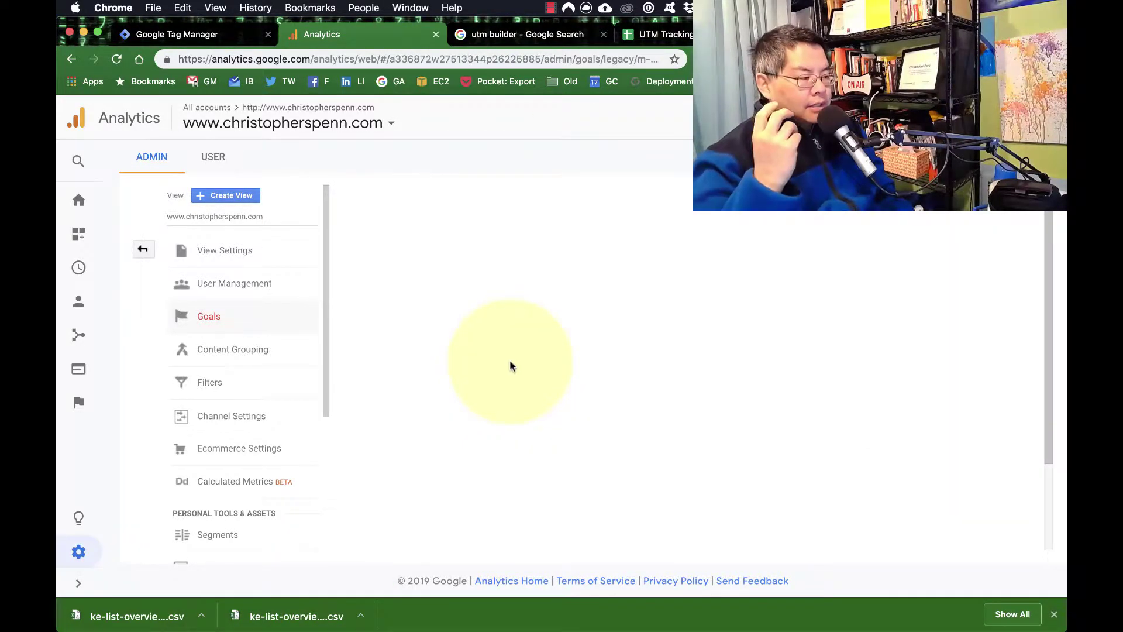
# - Keep the custom setup and Event-type description, advancing to the goal's event conditions
pyautogui.click(452, 208)
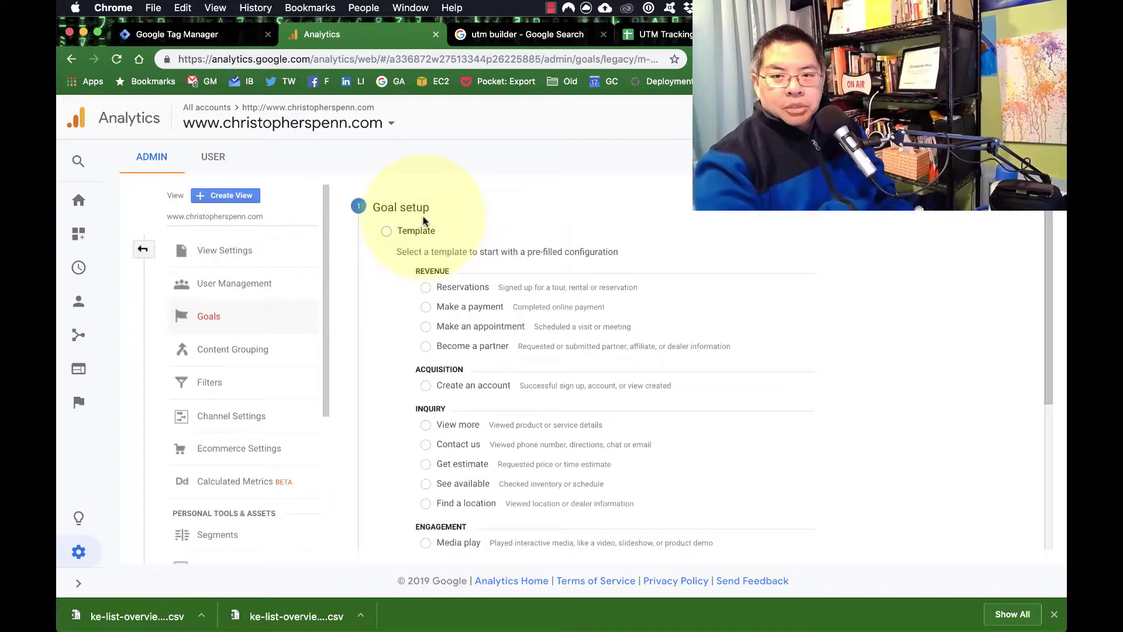
pyautogui.scroll(-2, 380, 351)
pyautogui.scroll(-3, 413, 463)
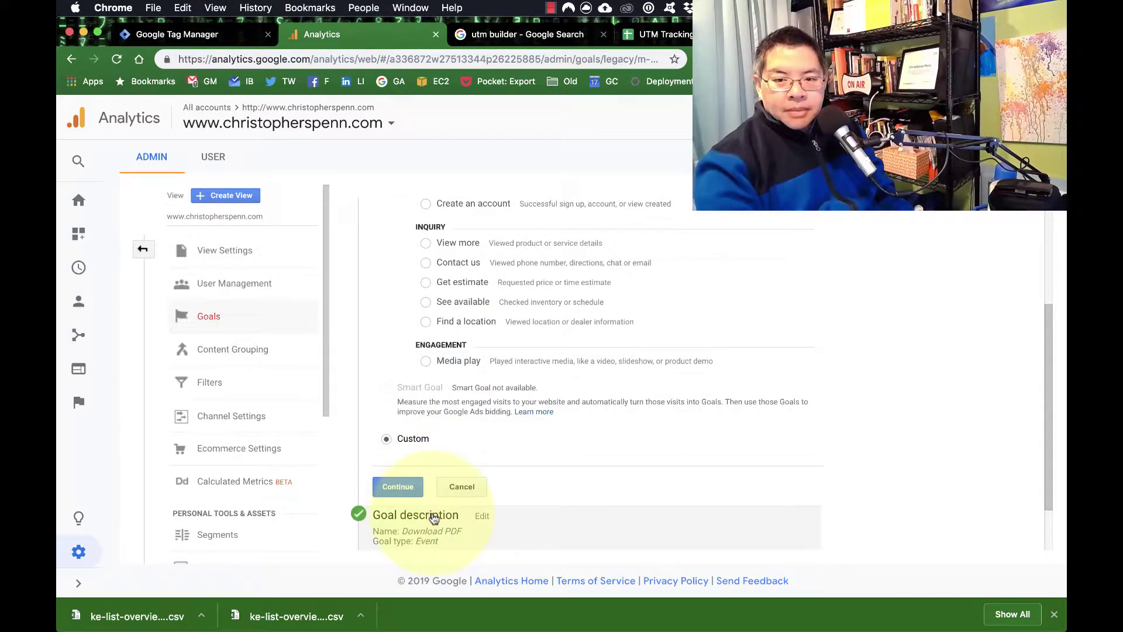
pyautogui.click(412, 493)
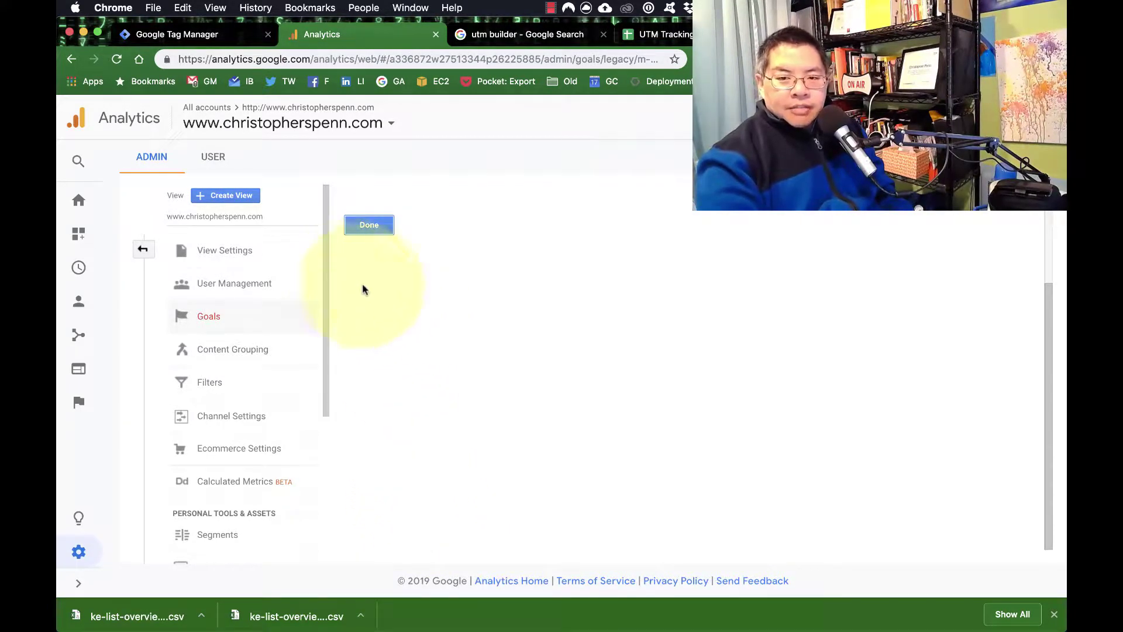
pyautogui.click(429, 272)
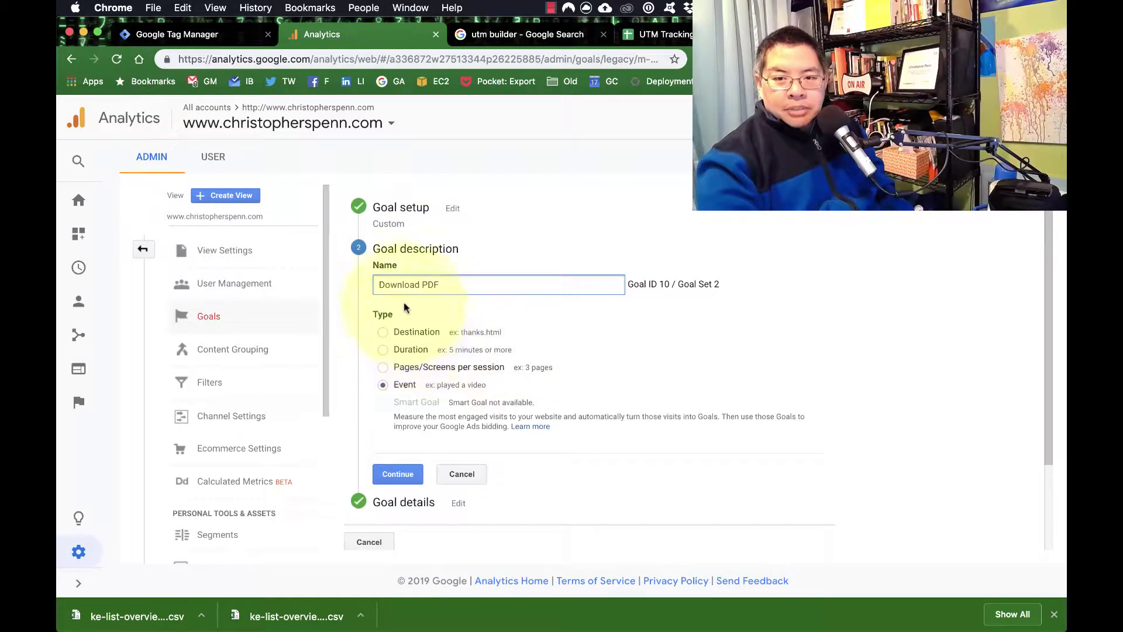
pyautogui.click(402, 473)
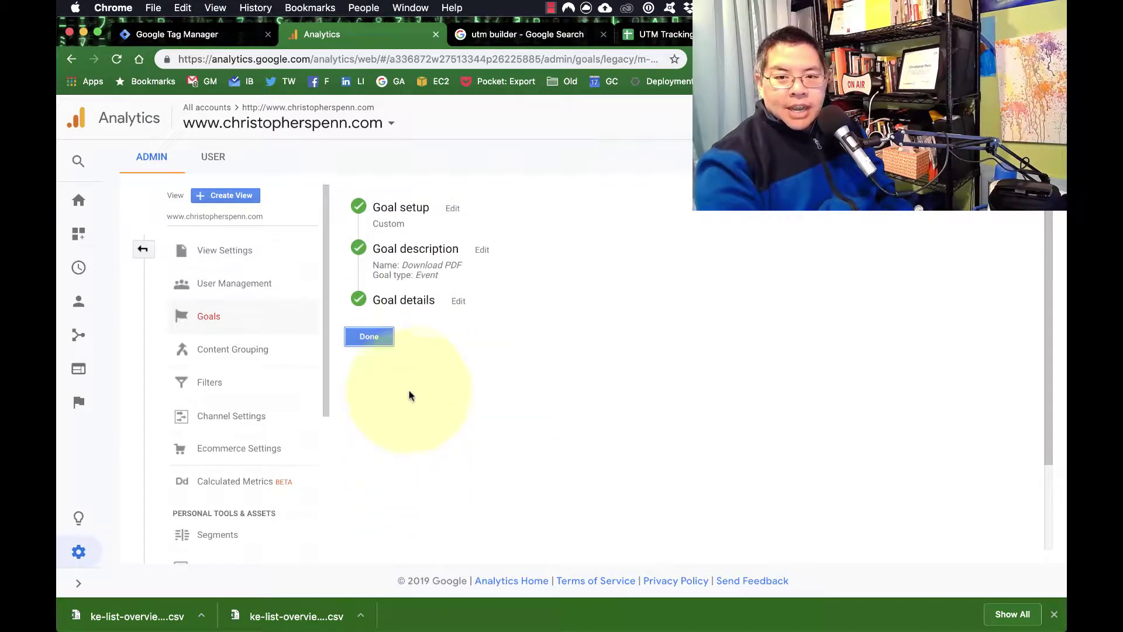
pyautogui.click(454, 300)
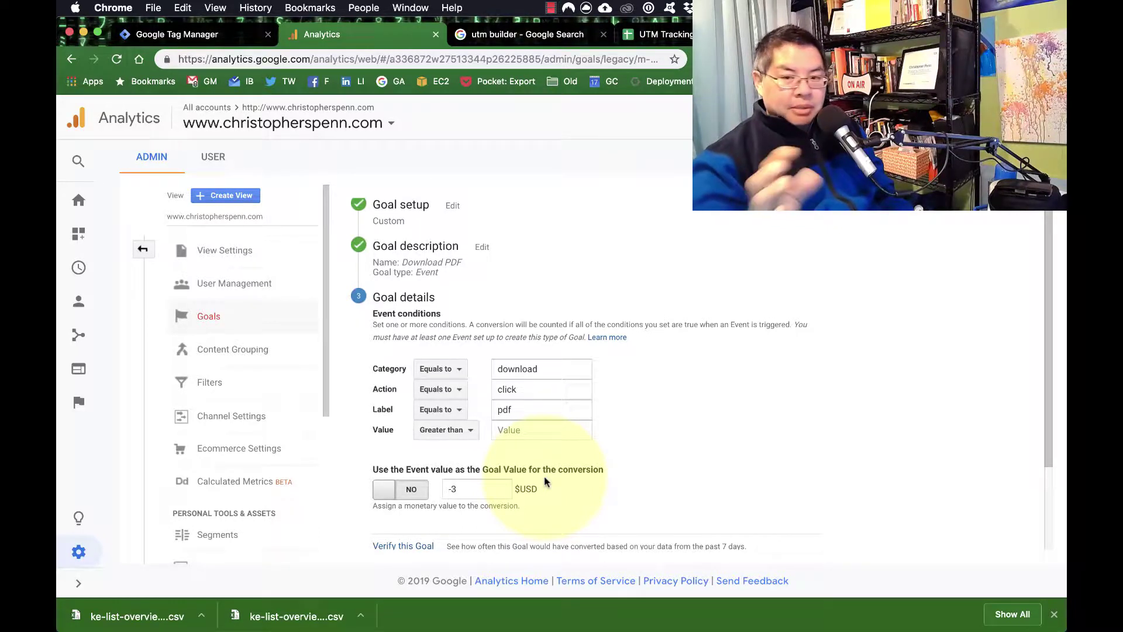
# - Review the goal's conditions Category download, Action click, Label pdf, then return to Tag Manager
pyautogui.scroll(-2, 539, 466)
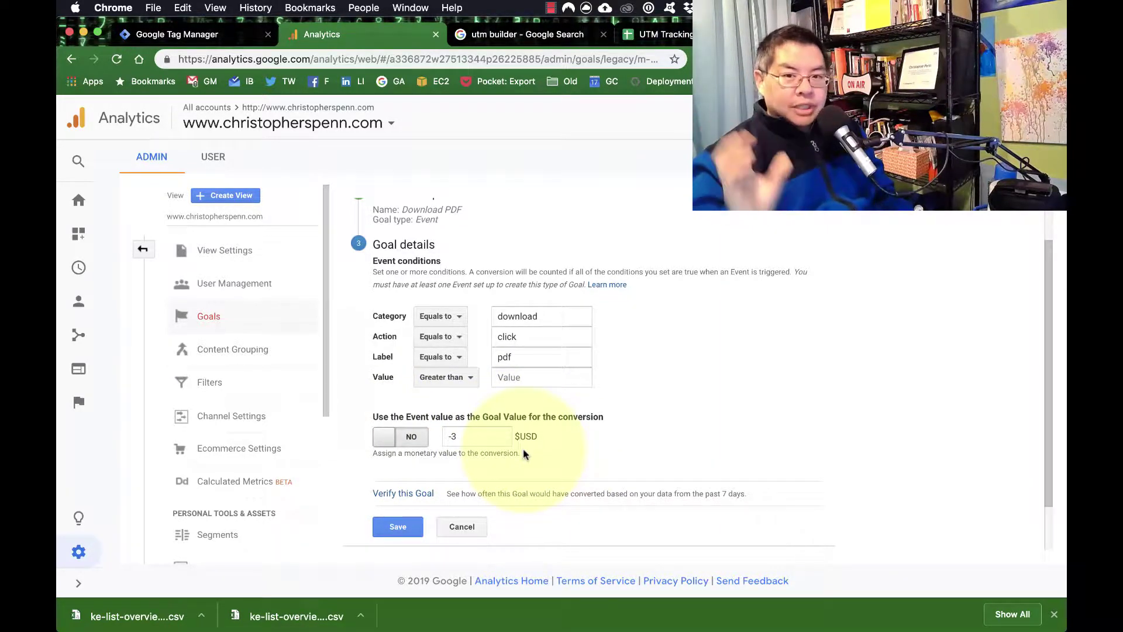
pyautogui.scroll(2, 554, 397)
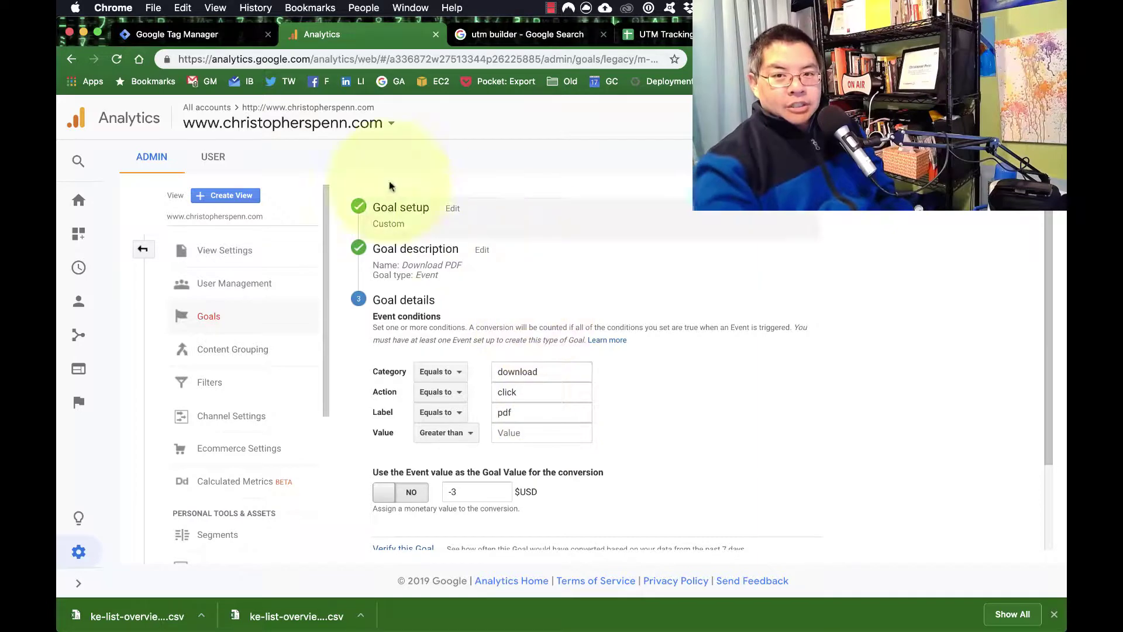
pyautogui.click(193, 35)
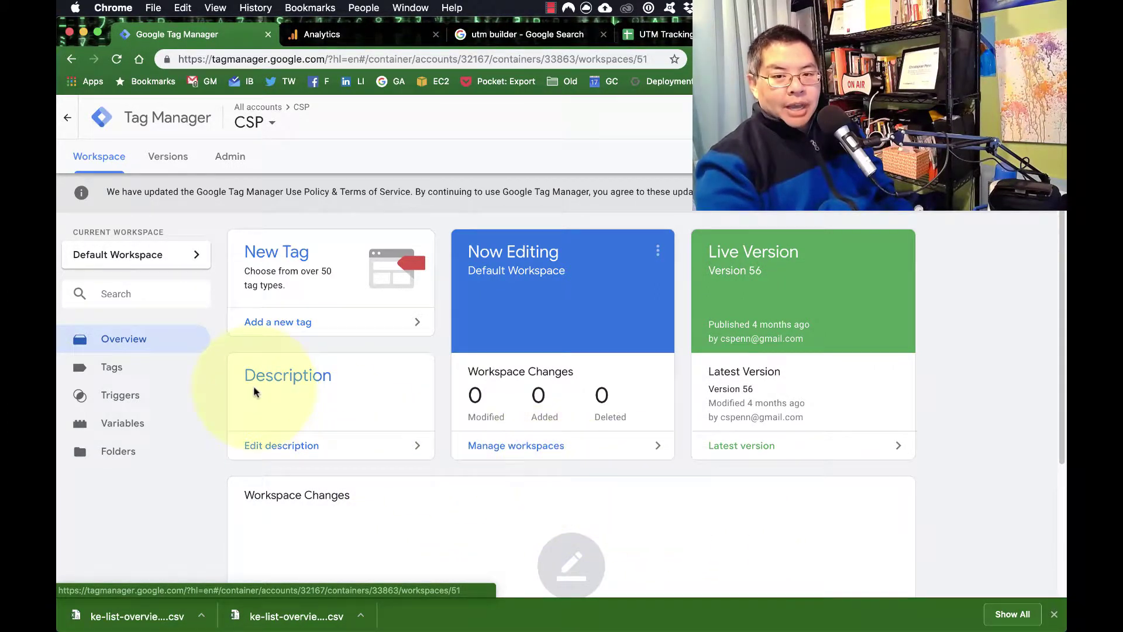
pyautogui.click(170, 399)
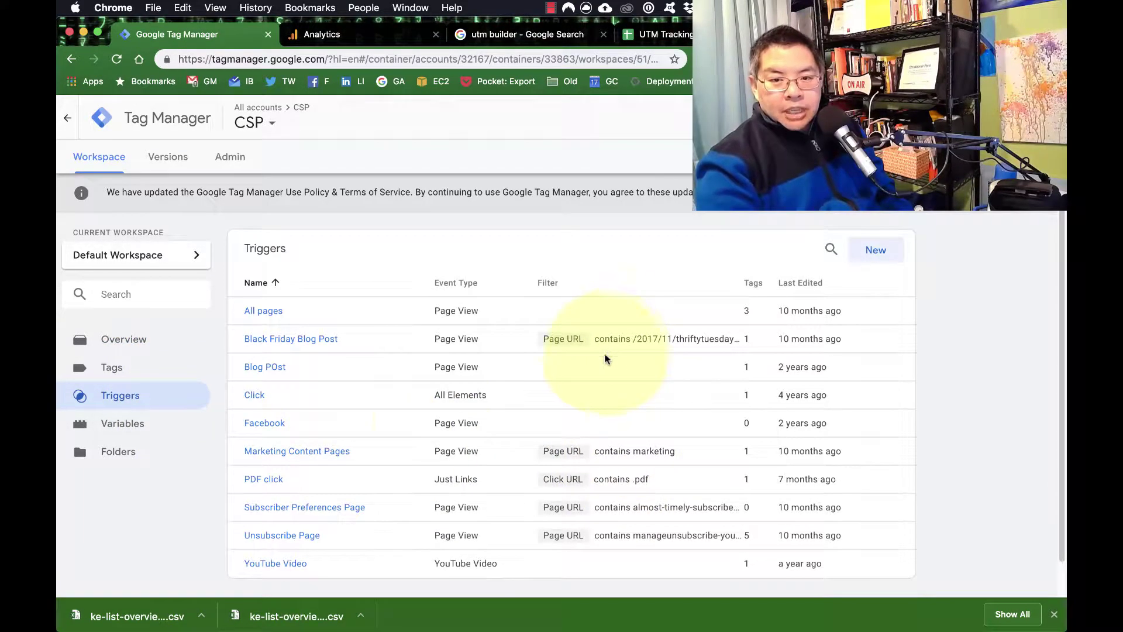
pyautogui.click(256, 483)
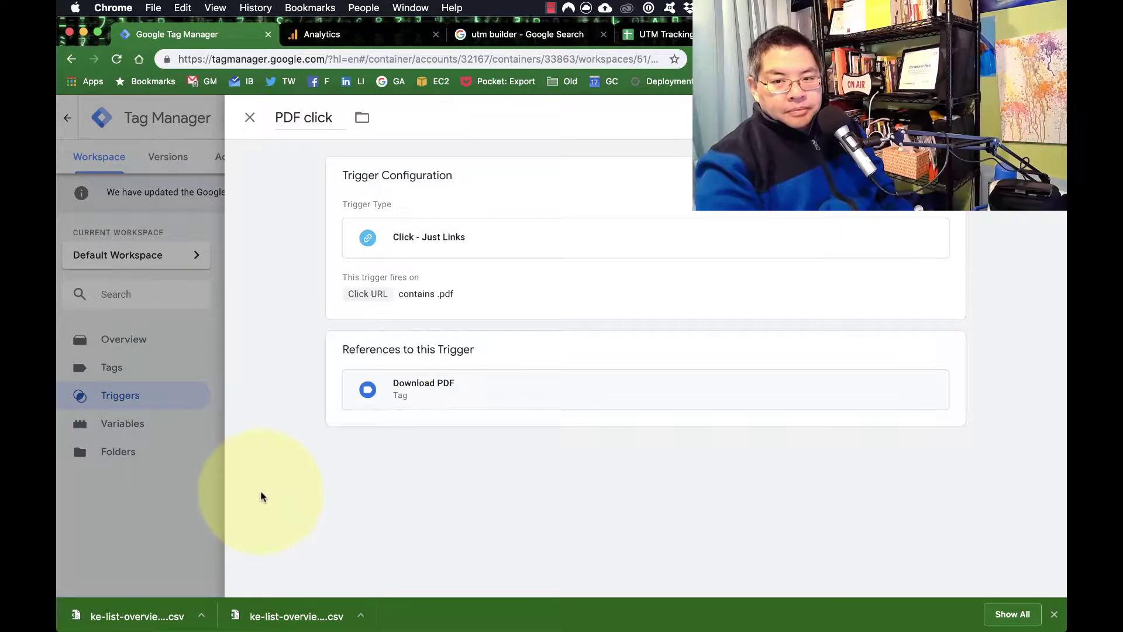
pyautogui.click(523, 229)
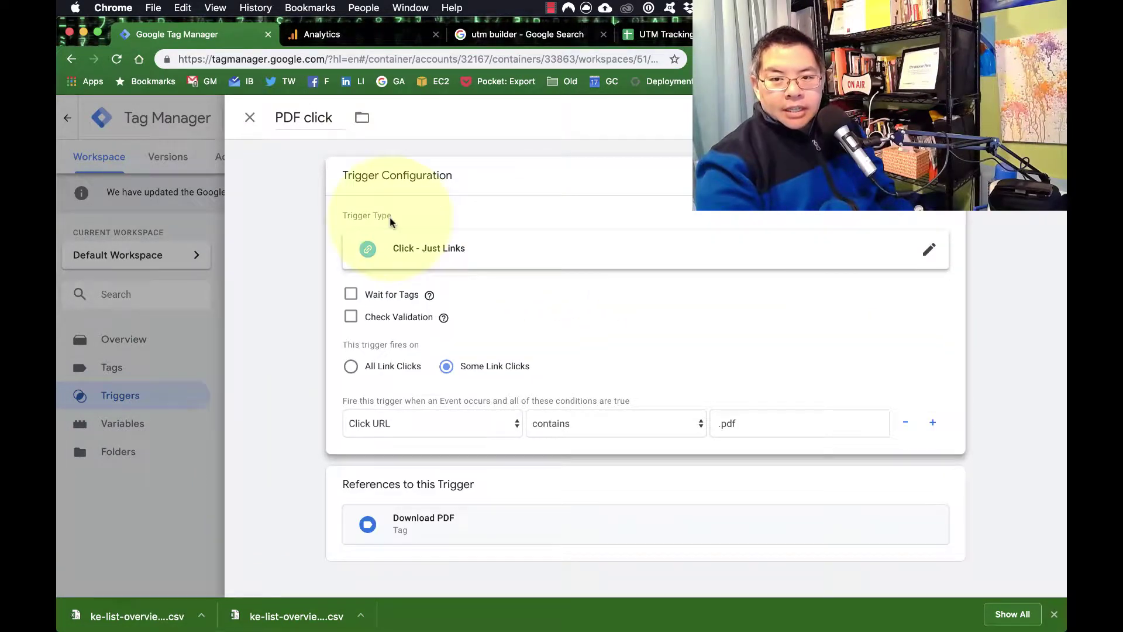
pyautogui.click(495, 244)
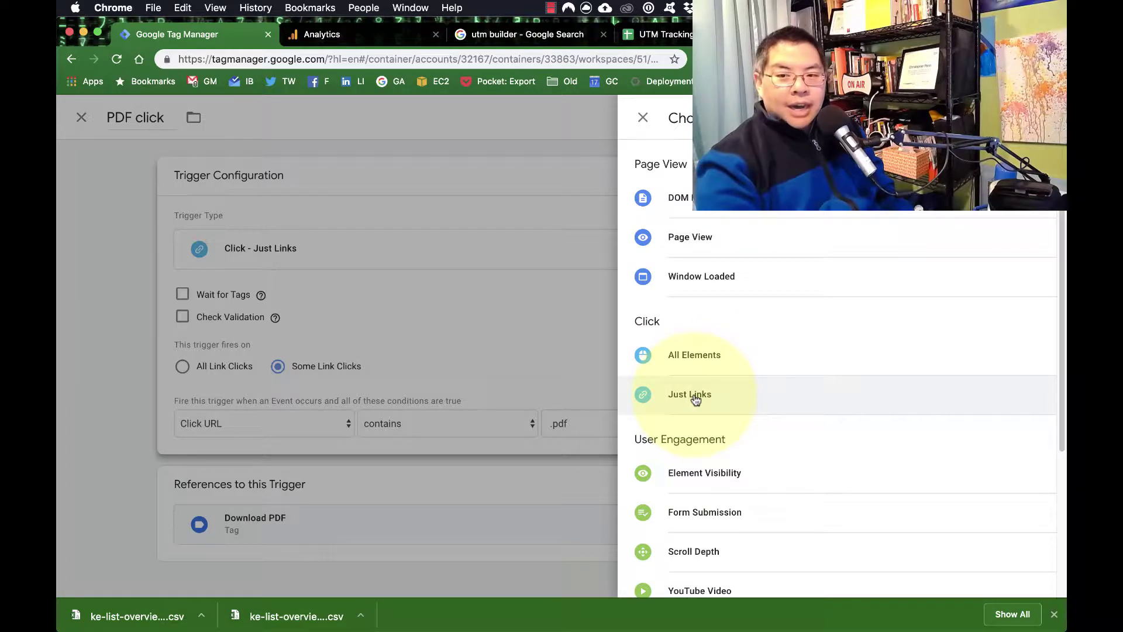
pyautogui.click(447, 314)
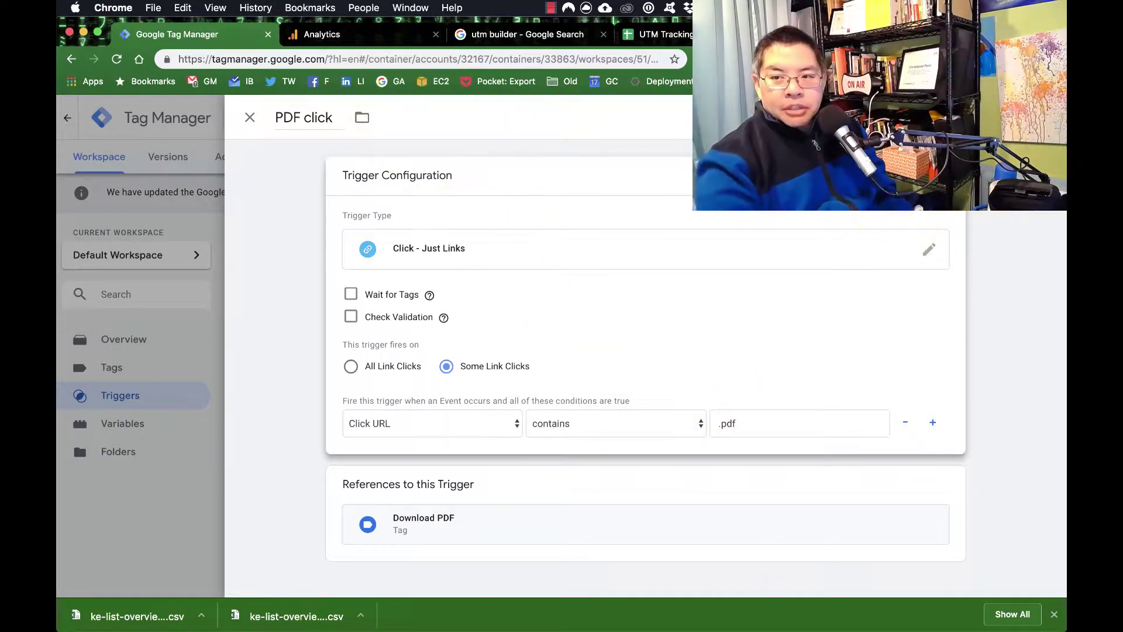
pyautogui.click(256, 125)
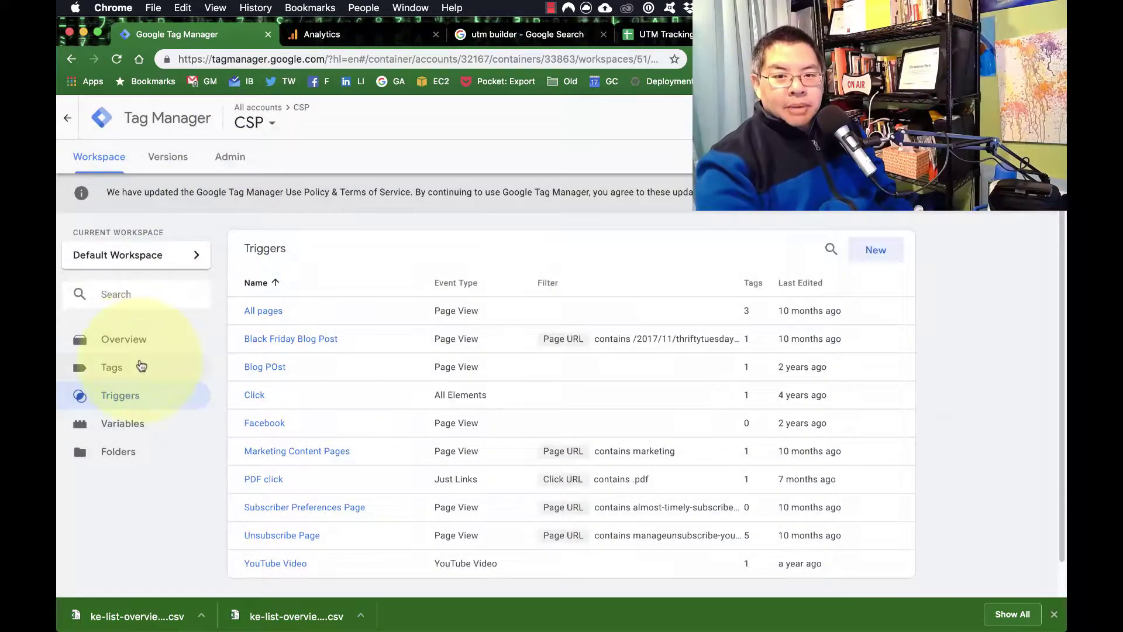
# - Open the Download PDF tag's configuration showing Category, Action and Label fields
pyautogui.click(138, 367)
pyautogui.scroll(-3, 426, 371)
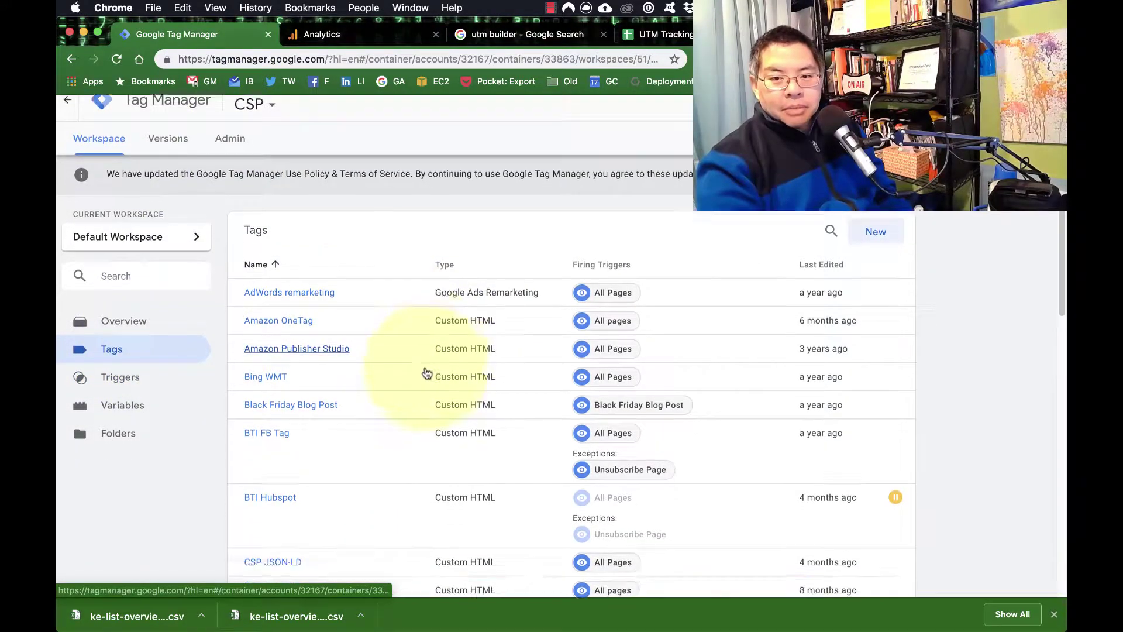
pyautogui.click(286, 487)
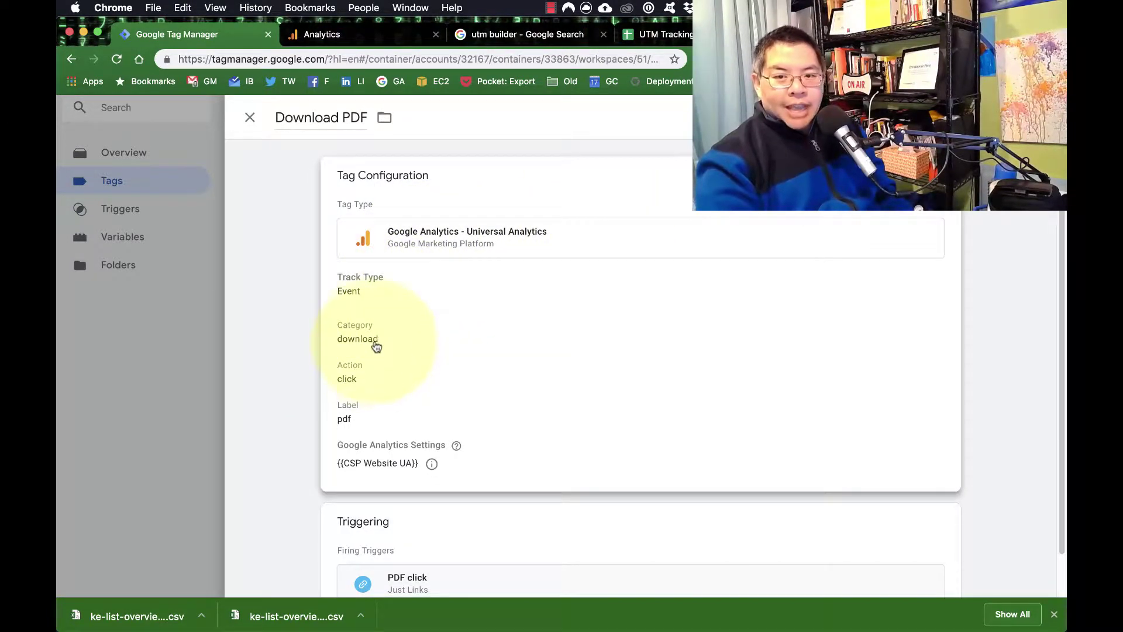
pyautogui.click(560, 303)
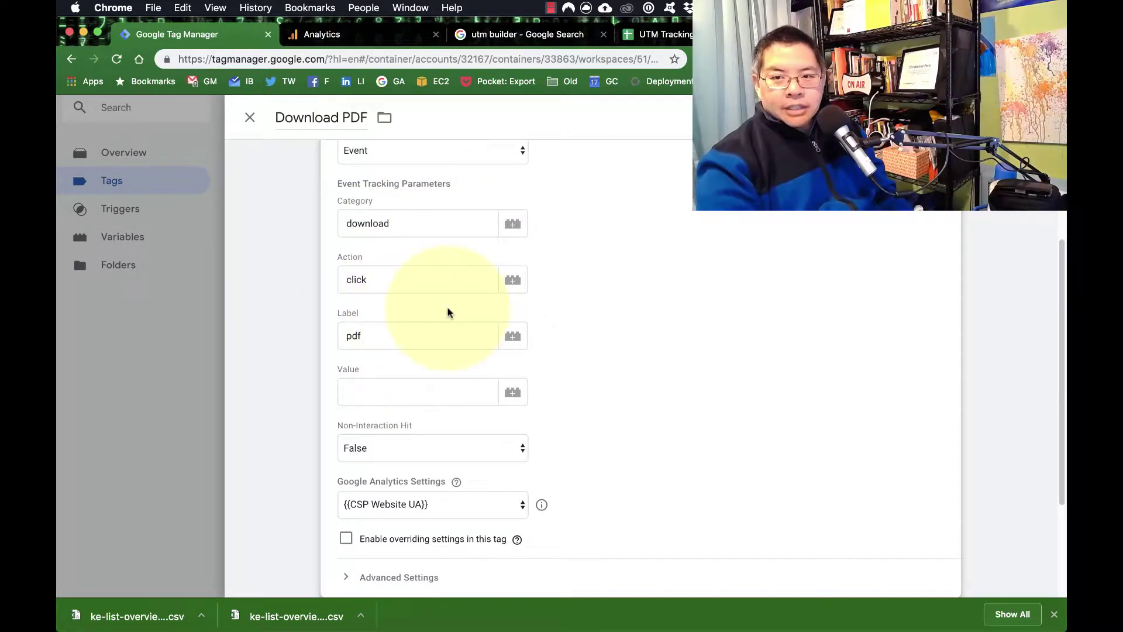
# - Compare the tag's download/click/pdf event fields against the Analytics goal details
pyautogui.hotkey('ctrl', 'Tab')
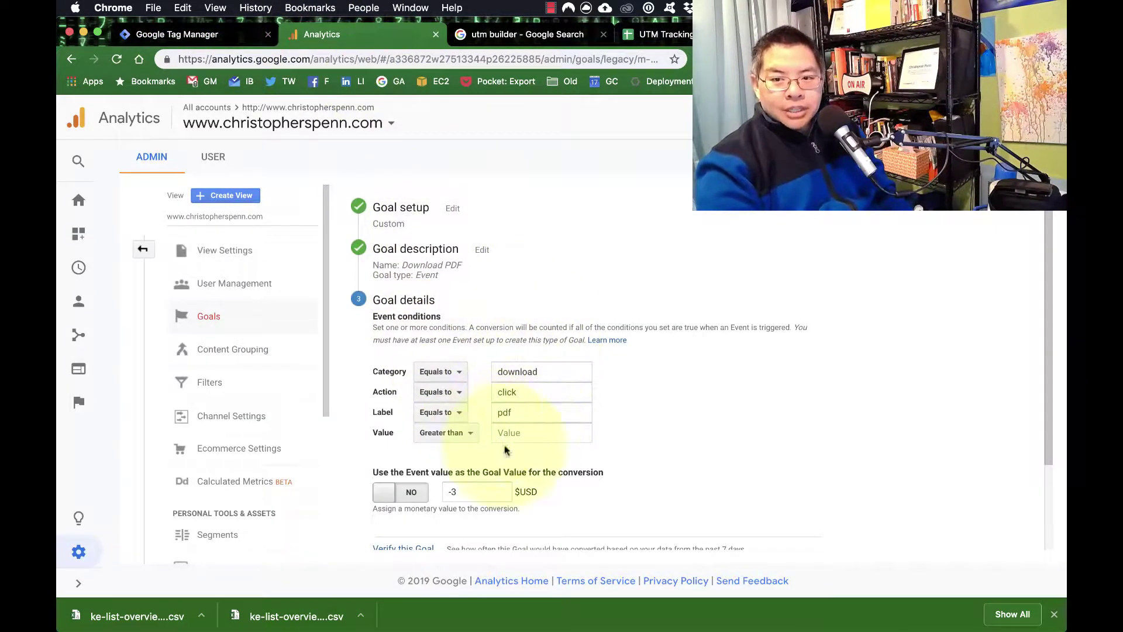
pyautogui.click(176, 34)
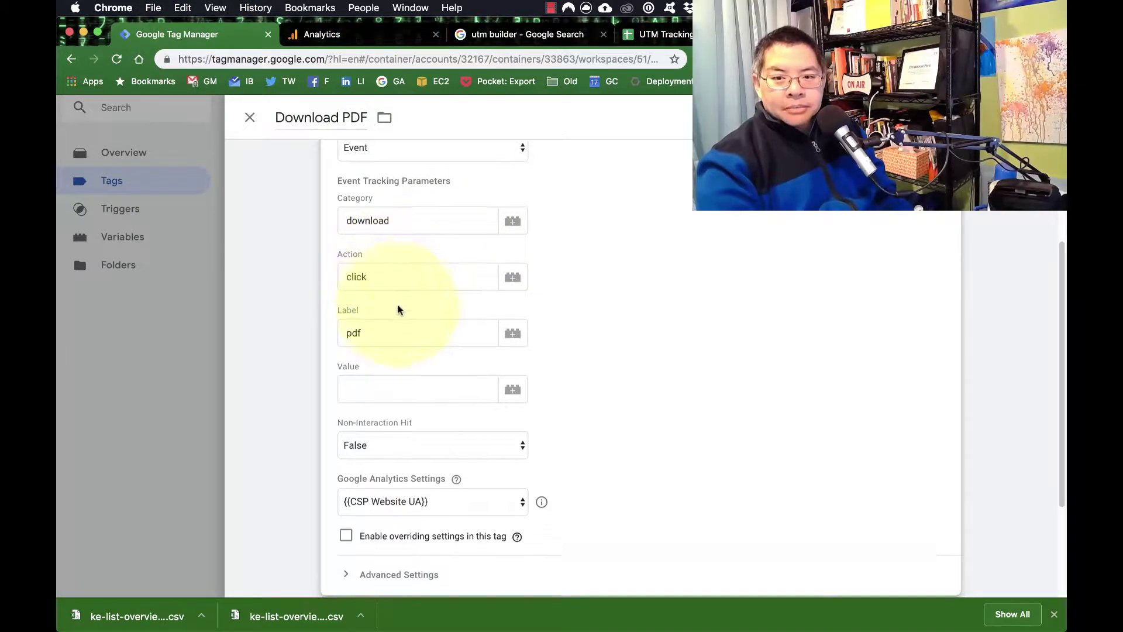
pyautogui.scroll(-2, 496, 189)
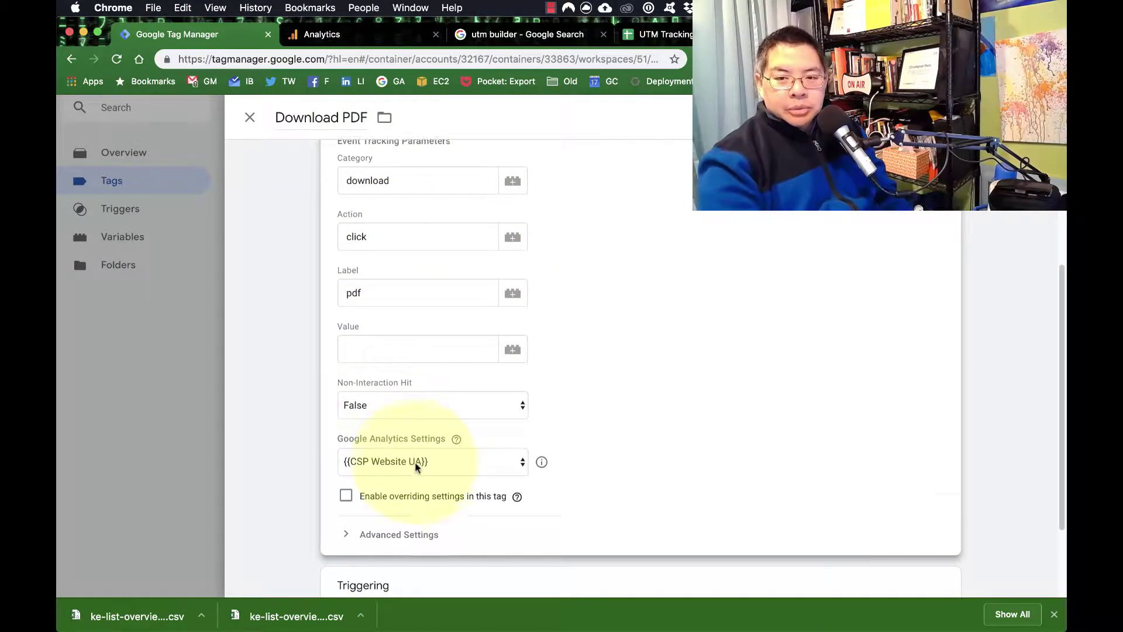
pyautogui.scroll(-5, 409, 462)
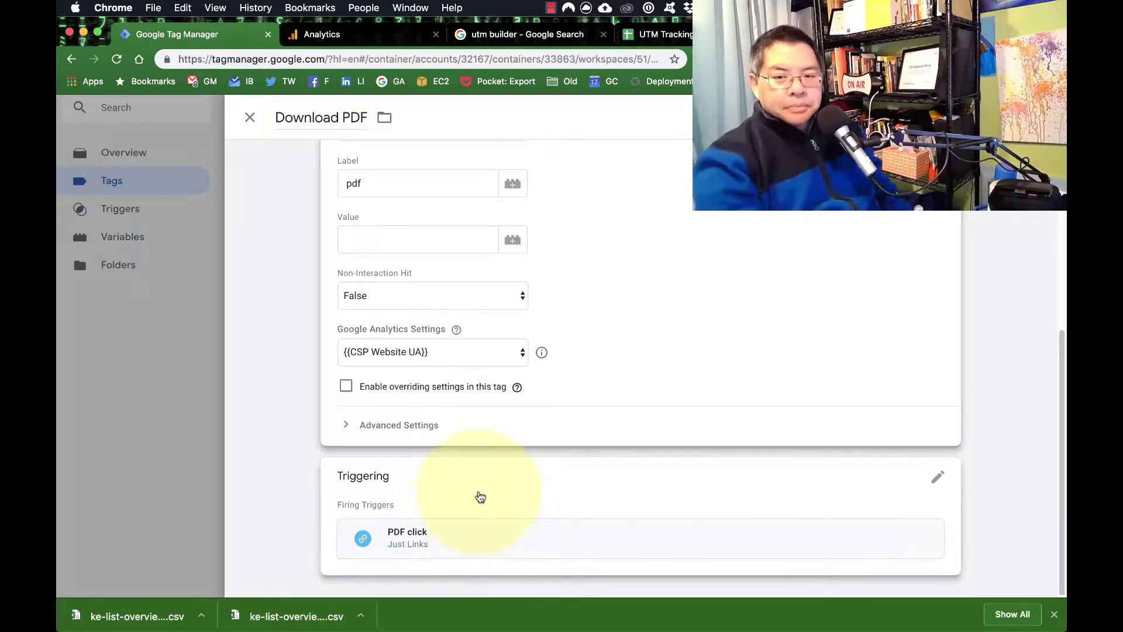
pyautogui.scroll(1, 585, 504)
pyautogui.scroll(5, 624, 506)
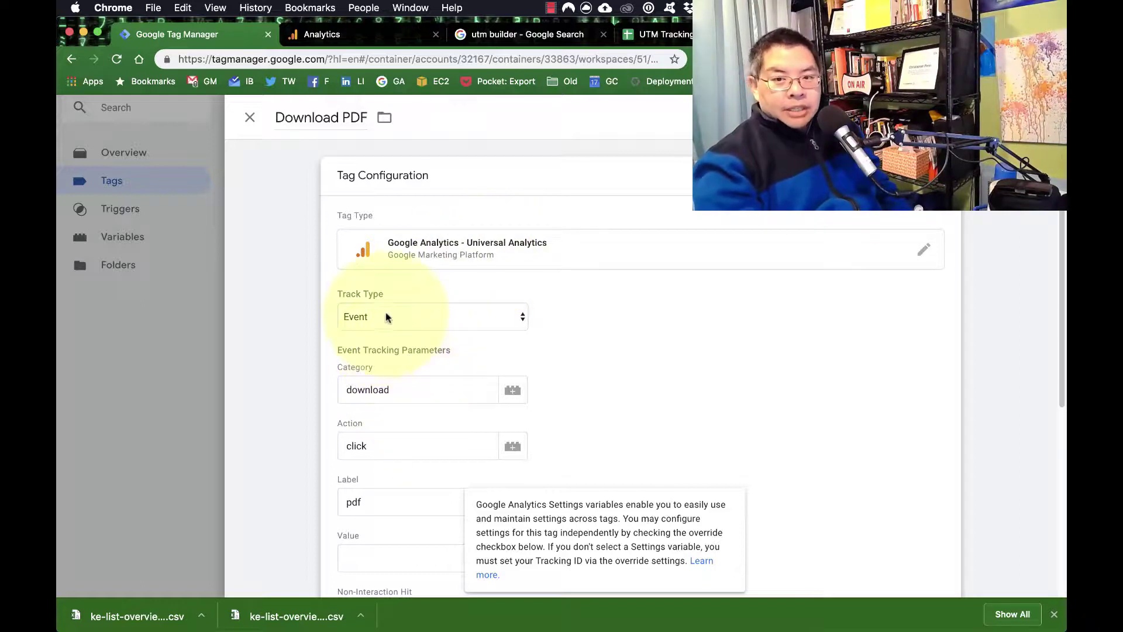
pyautogui.scroll(-2, 398, 369)
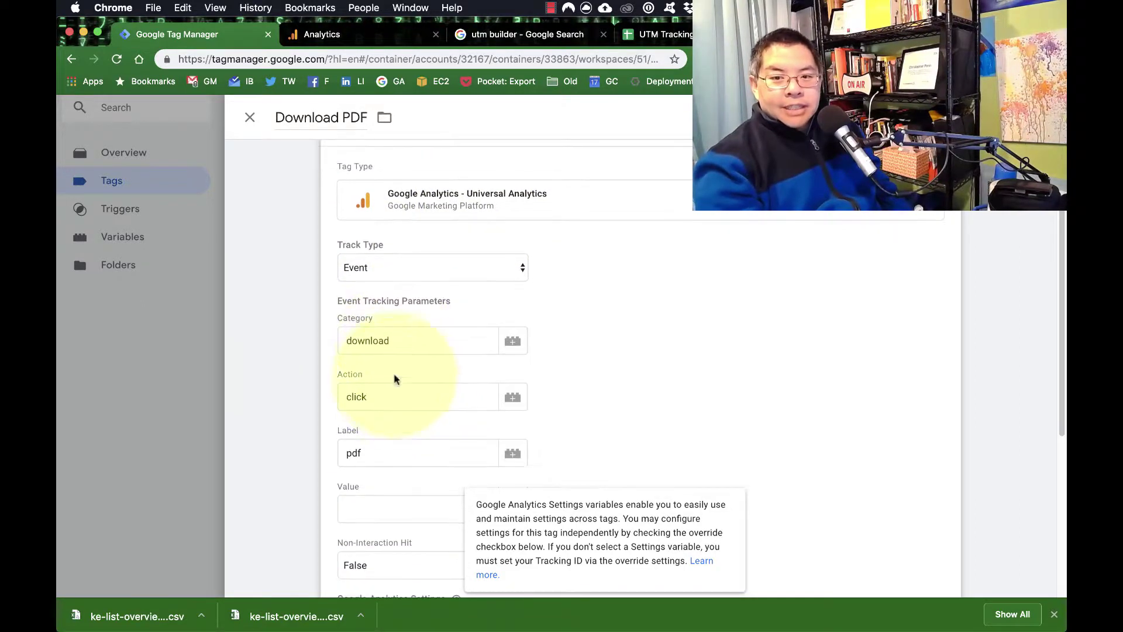
pyautogui.scroll(-1, 379, 404)
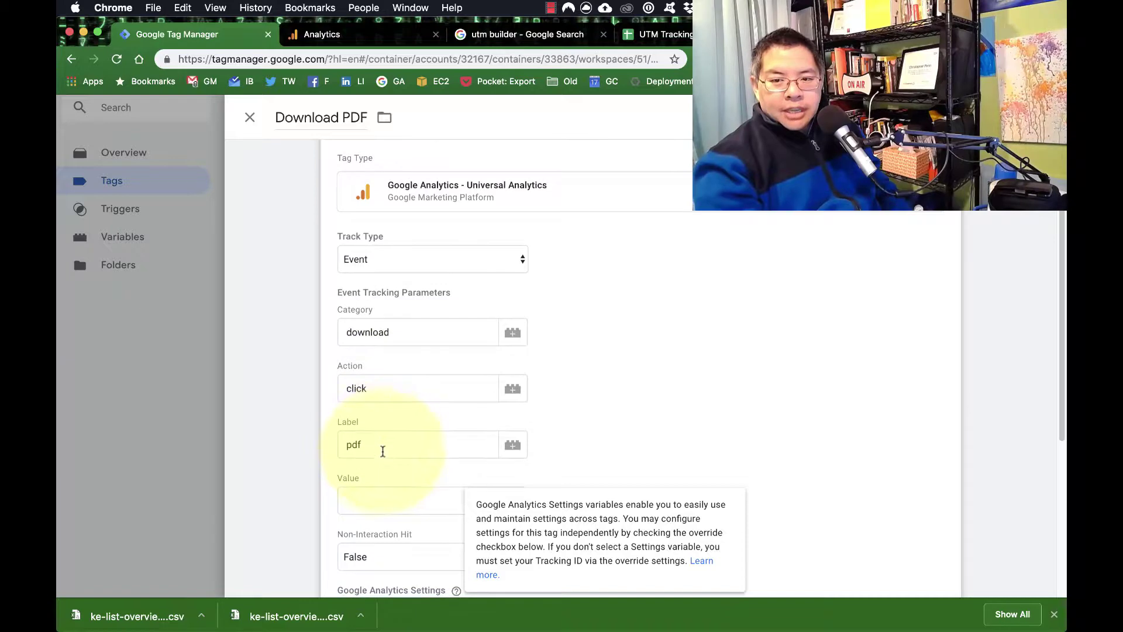
pyautogui.click(336, 35)
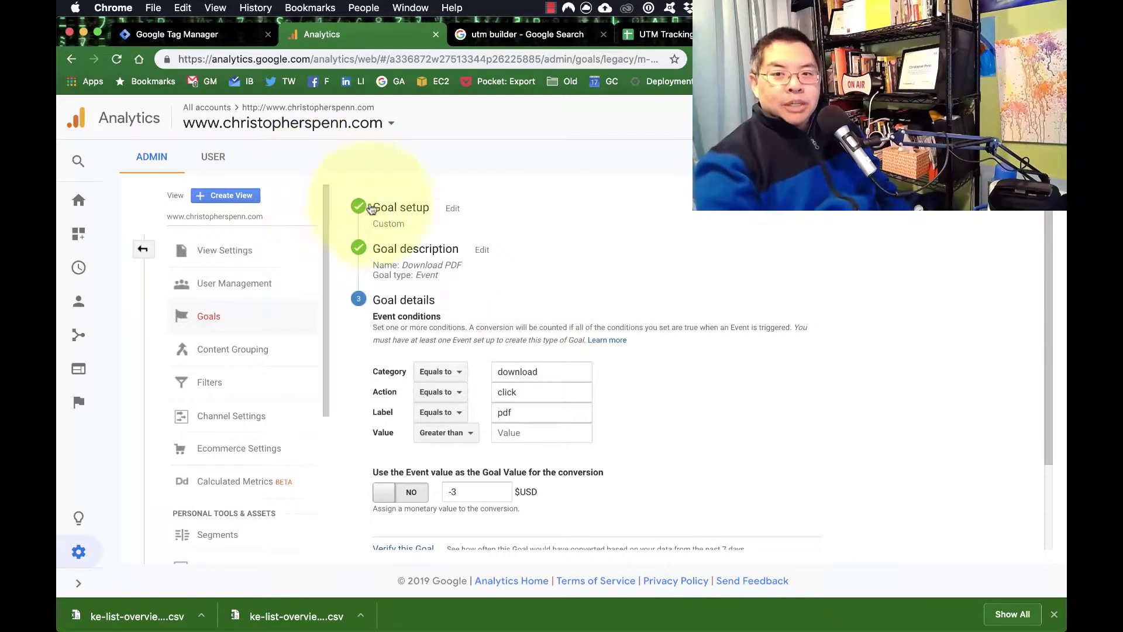
# - Confirm the goal's download, click and pdf conditions match, then close the Download PDF tag without saving
pyautogui.scroll(-3, 433, 509)
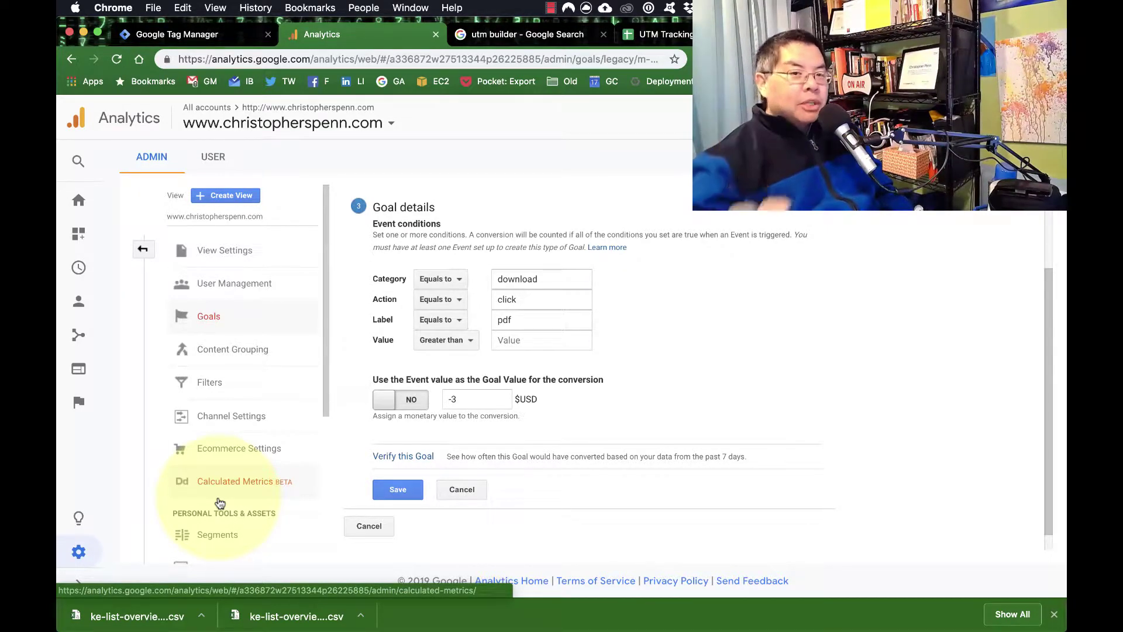
pyautogui.click(169, 34)
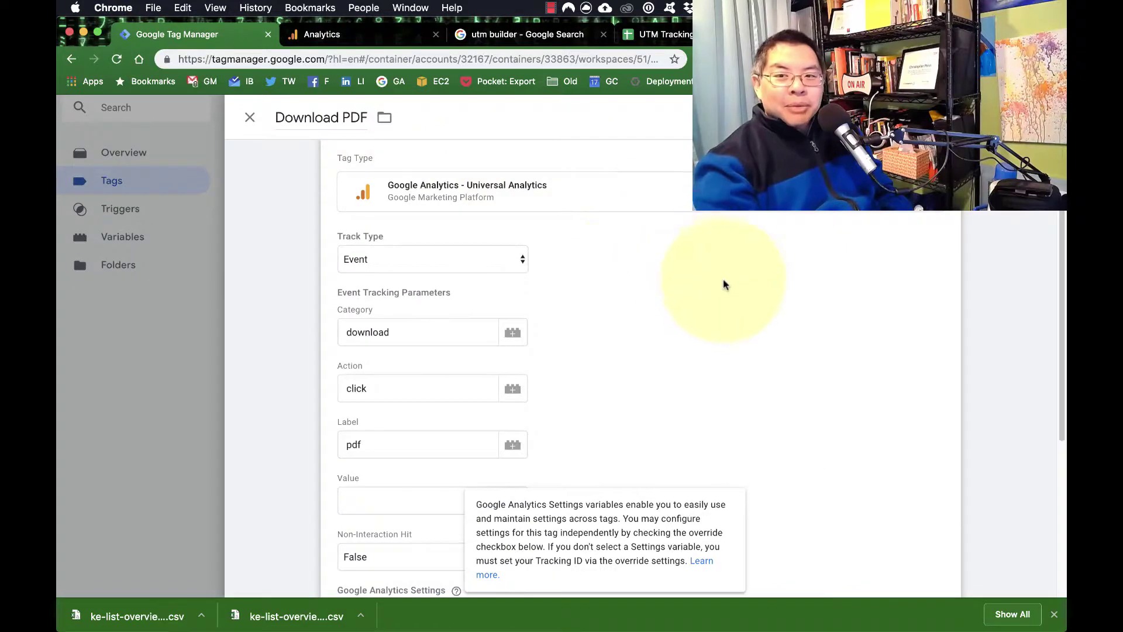
pyautogui.click(250, 117)
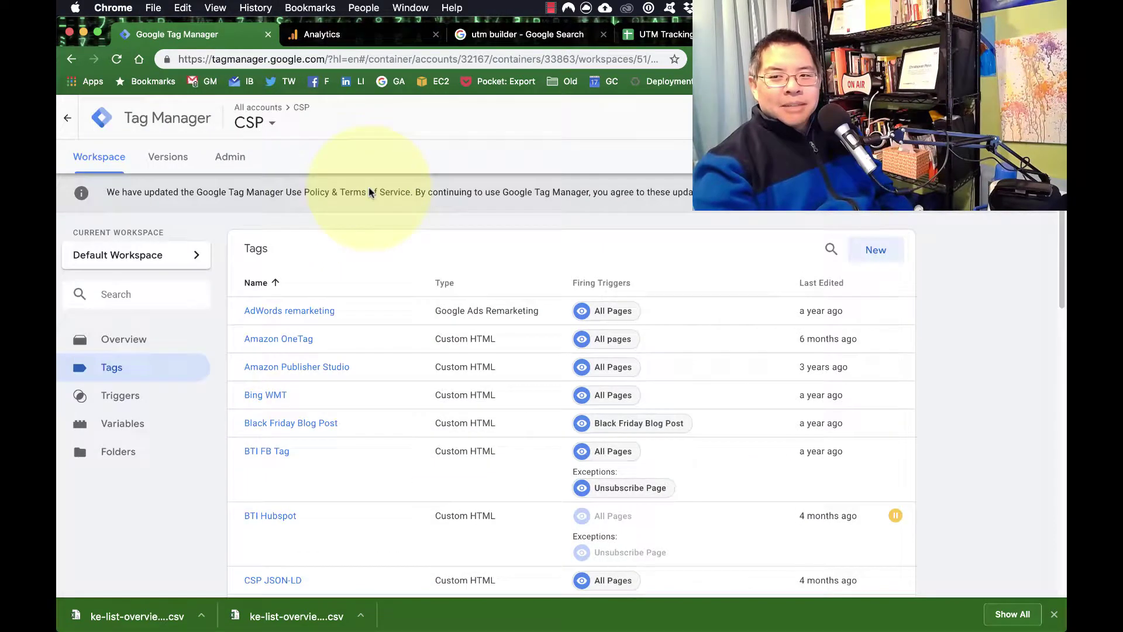